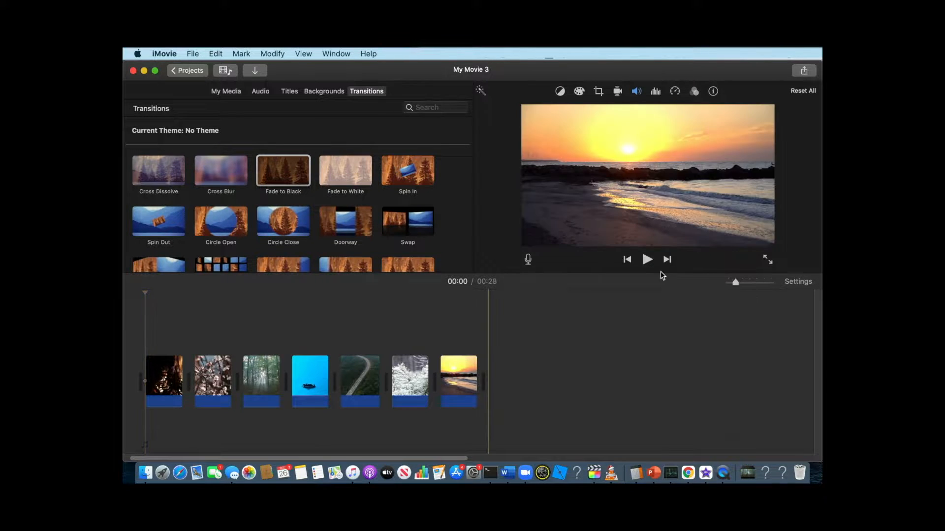
Play the movie, add a Cross Blur transition between the campfire and blossom clips, and preview it.
click(647, 264)
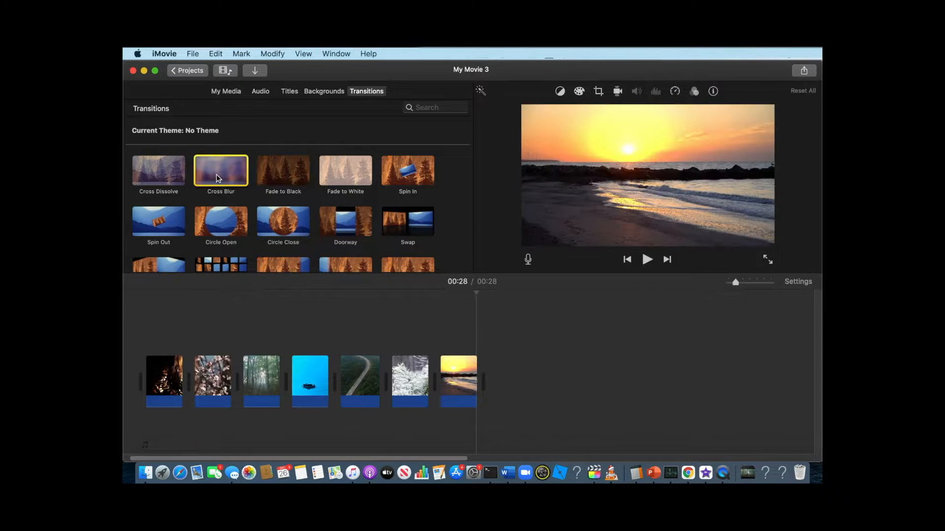
drag(217, 174, 189, 383)
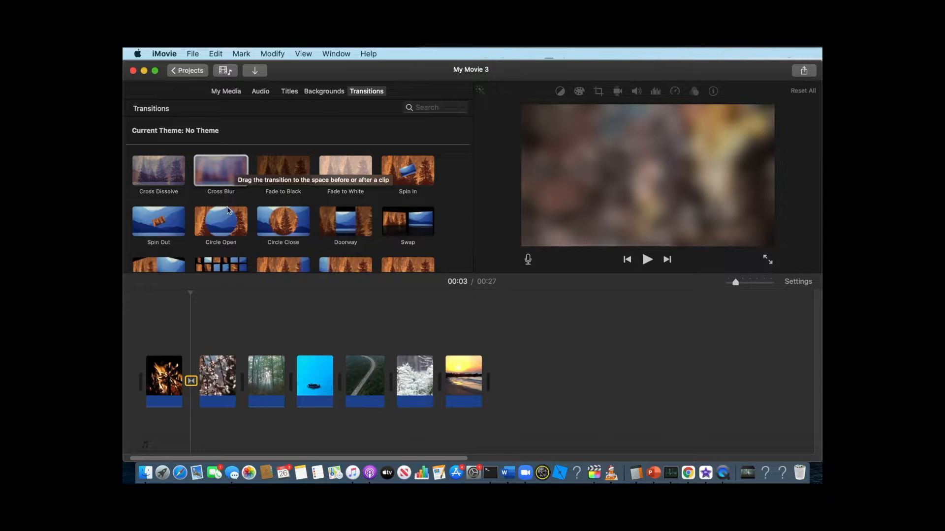
click(178, 318)
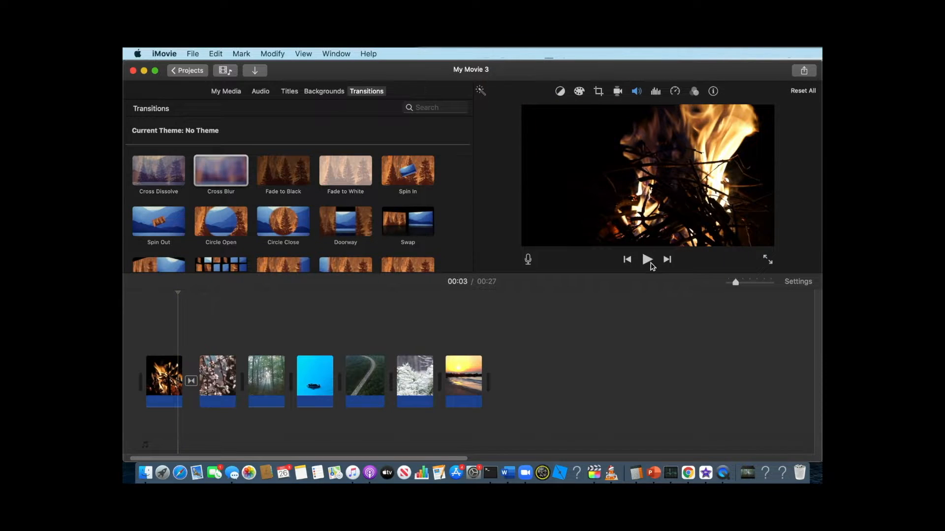
click(650, 264)
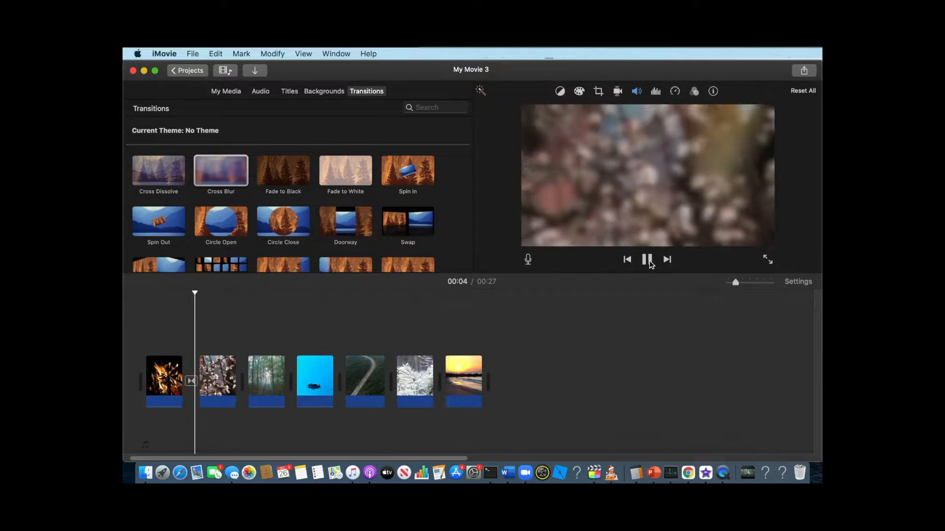
click(650, 263)
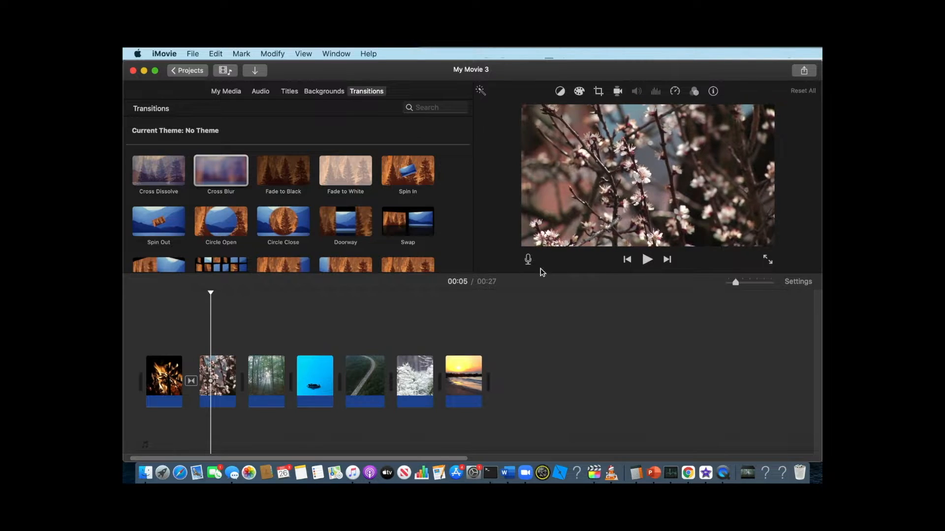
Examine the available transitions and play the cut from the blossom clip to the forest clip.
click(168, 339)
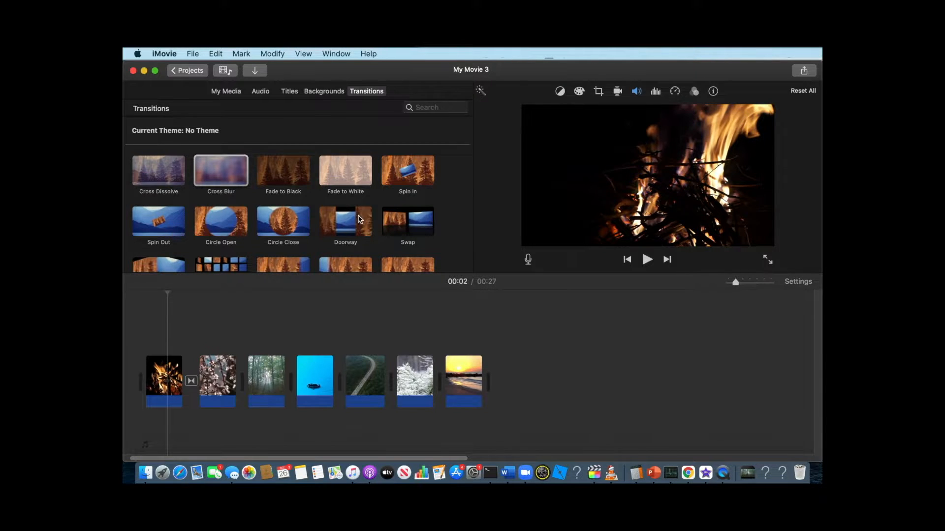
scroll(361, 194, down, 5)
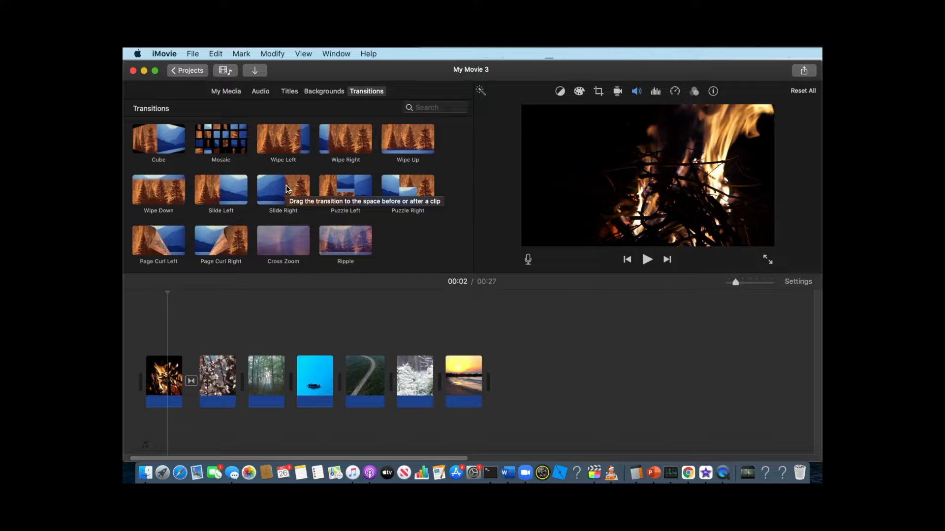
scroll(286, 185, up, 5)
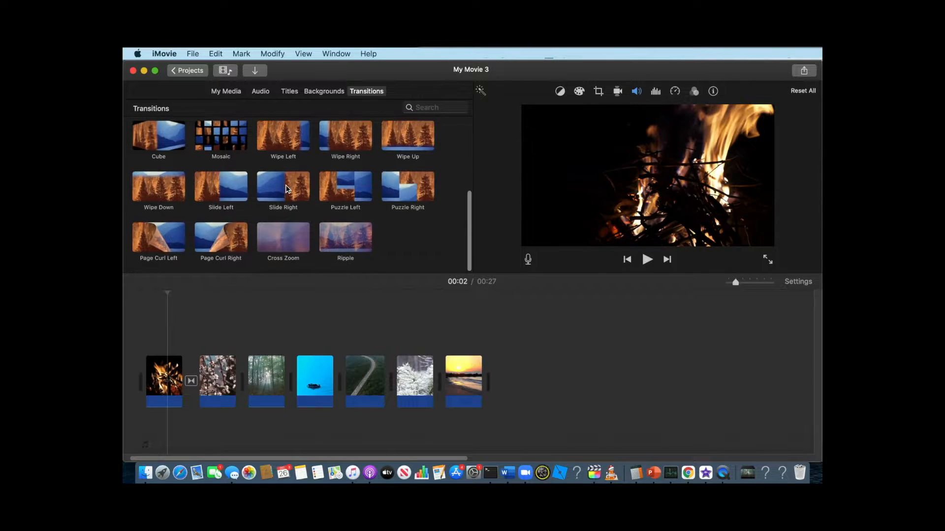
scroll(234, 195, down, 4)
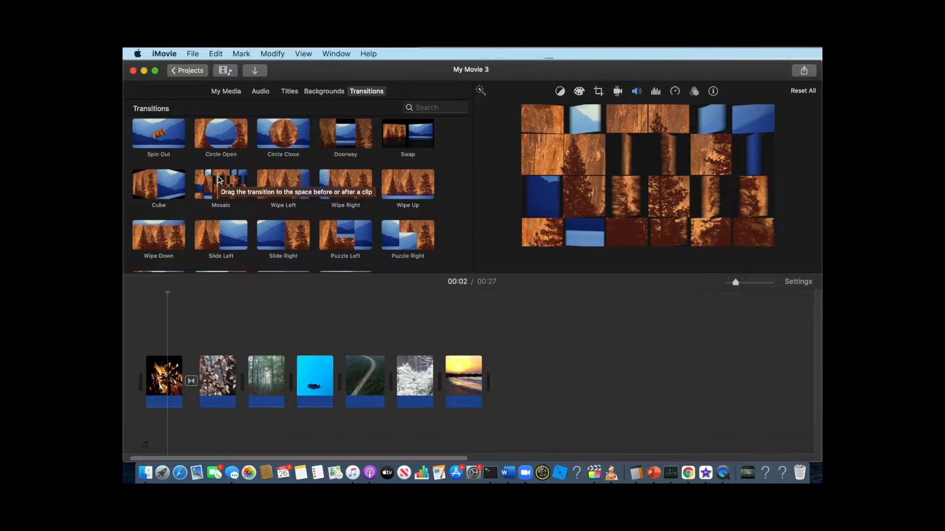
scroll(218, 175, up, 4)
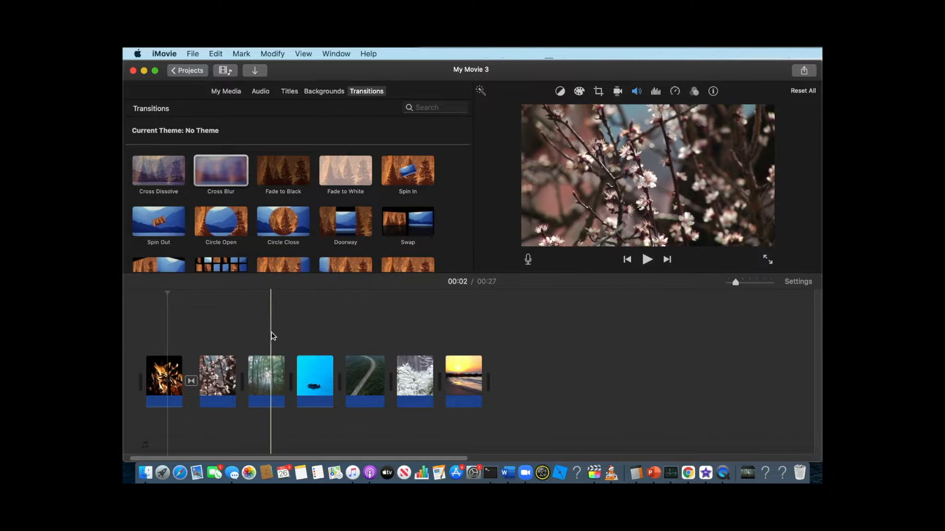
click(224, 327)
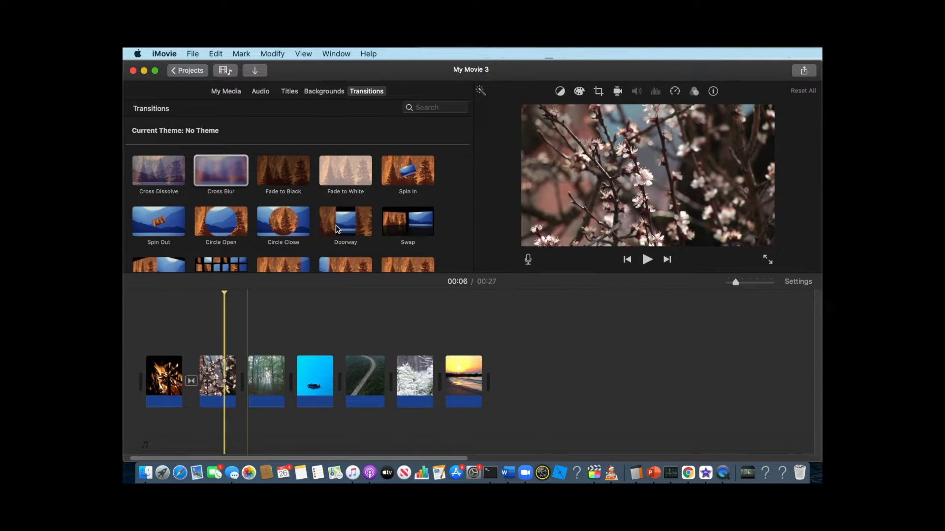
click(647, 261)
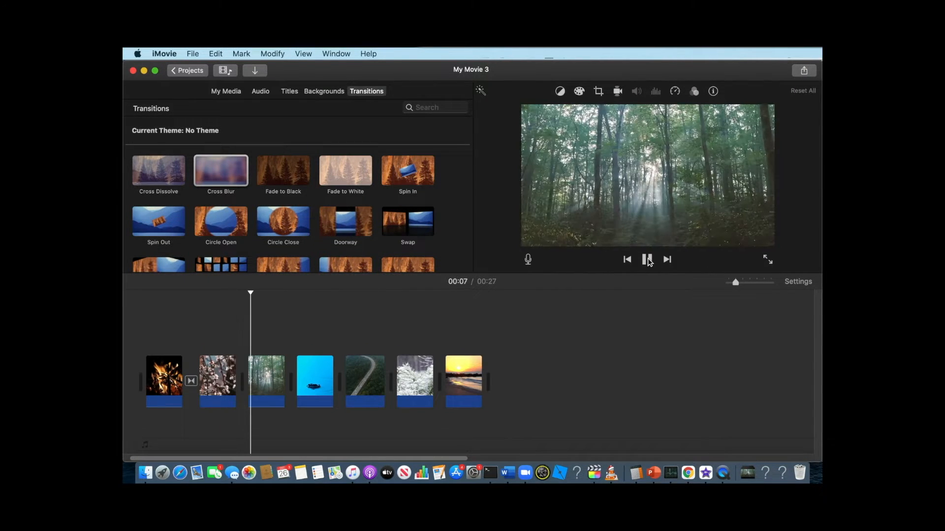
click(647, 261)
Try a Wipe Down transition between the blossom and forest clips, preview it, and undo the addition.
scroll(378, 202, down, 5)
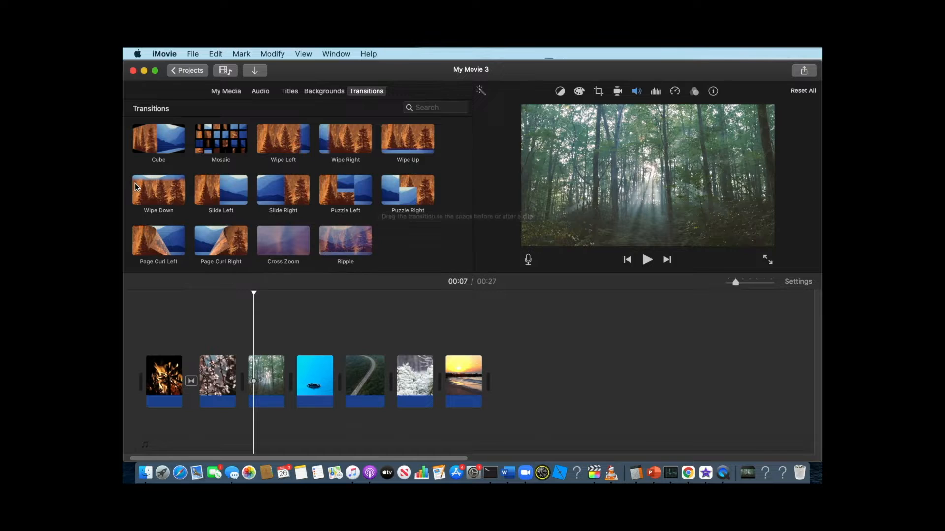
drag(146, 189, 244, 382)
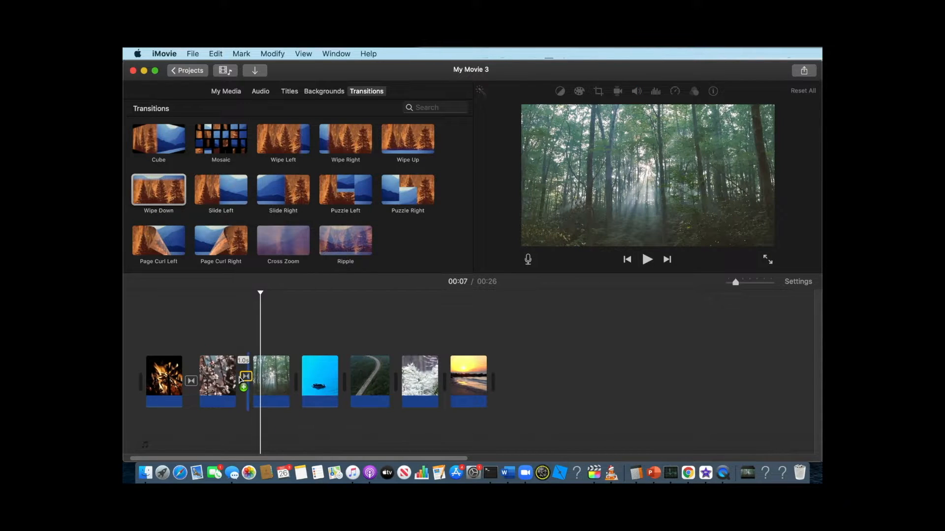
click(228, 347)
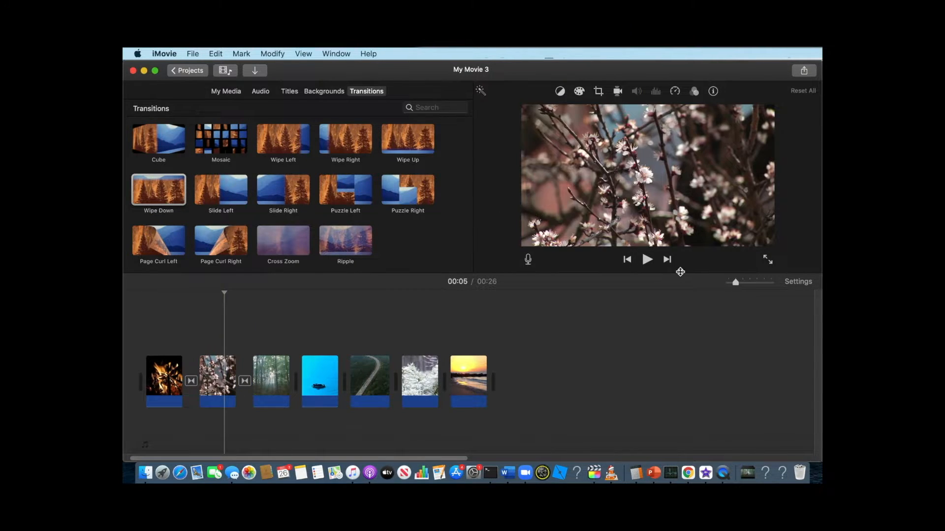
click(647, 260)
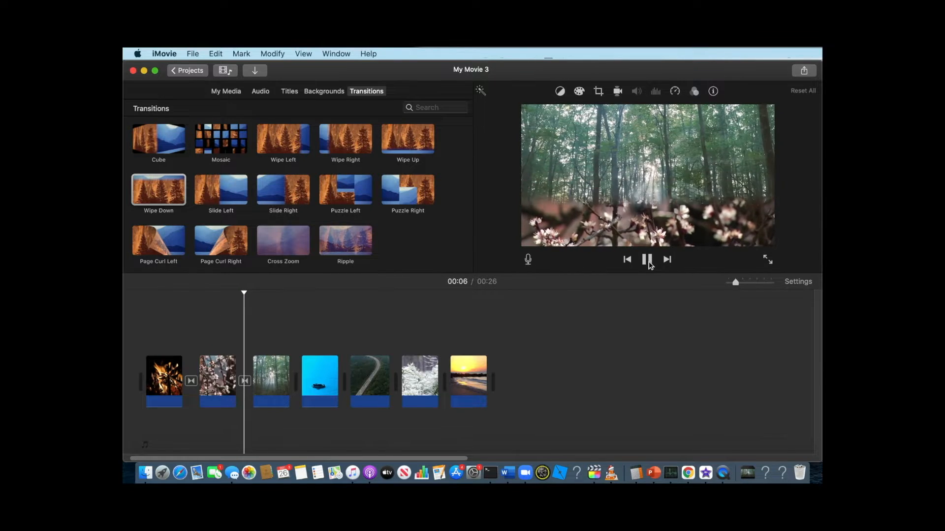
click(648, 264)
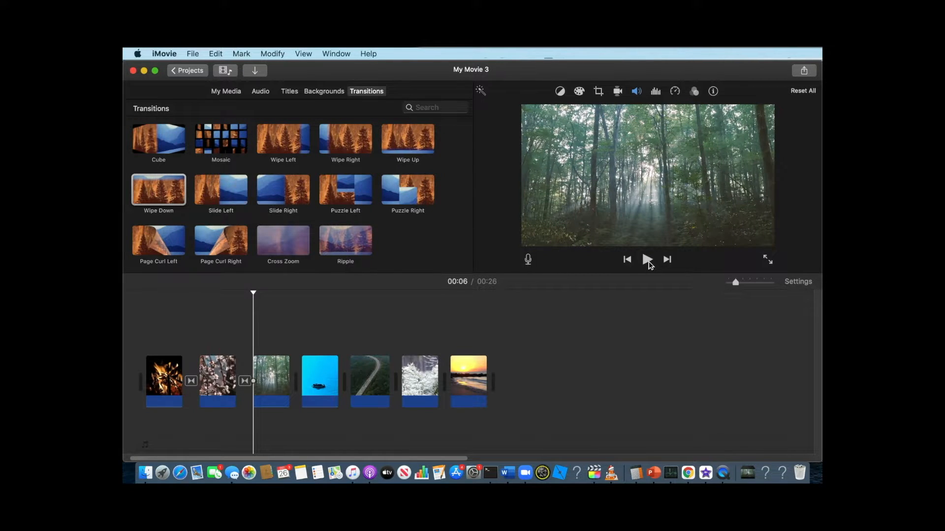
key(super+z)
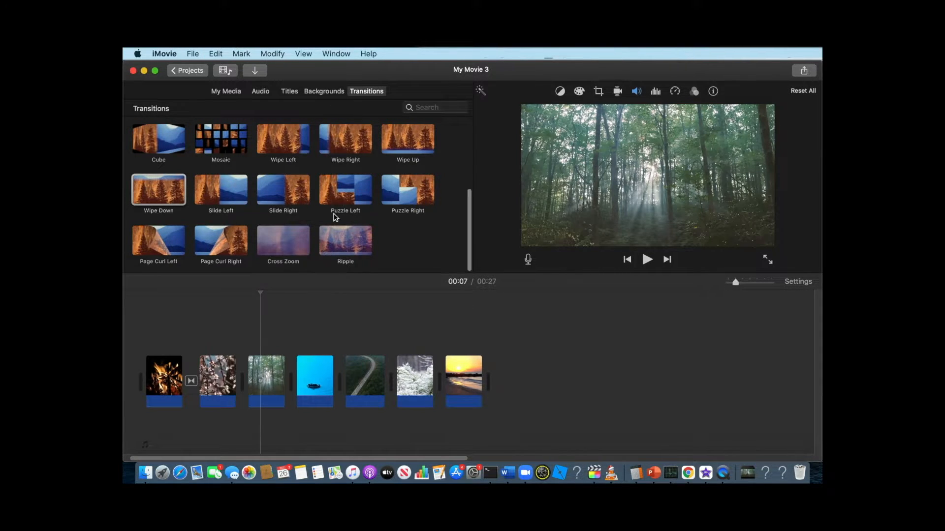
Add a Wipe Down transition between the blossom and forest clips and play the movie from the beginning.
scroll(333, 213, up, 2)
scroll(333, 216, down, 1)
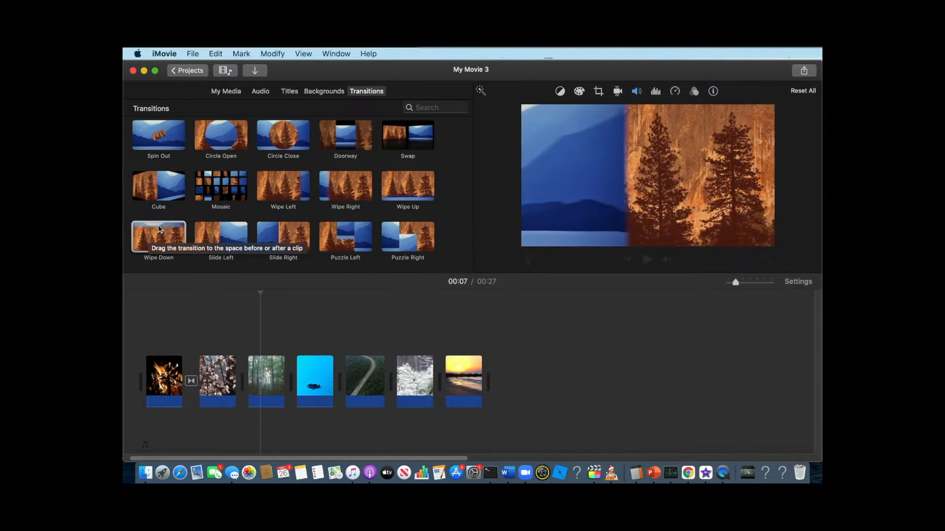
mouse_move(158, 229)
mouse_down()
mouse_move(209, 288)
mouse_move(244, 383)
mouse_up()
click(143, 335)
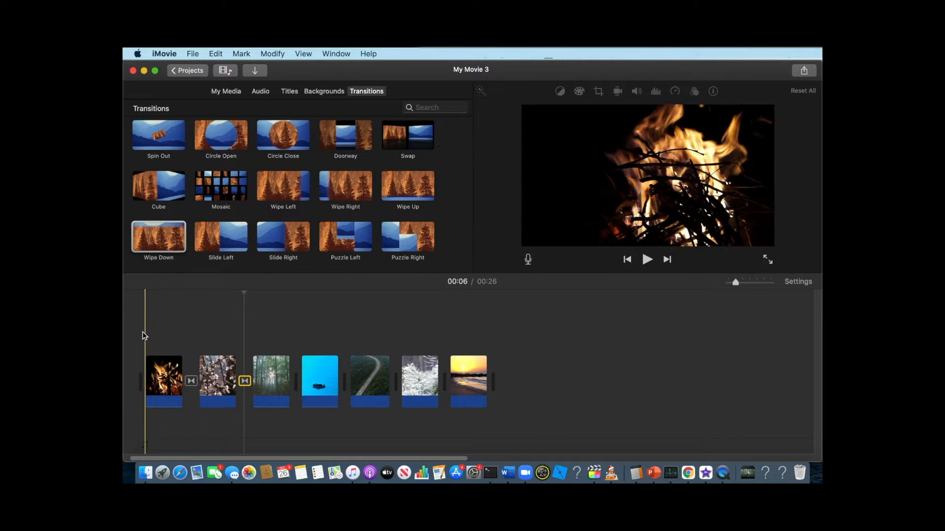
click(646, 261)
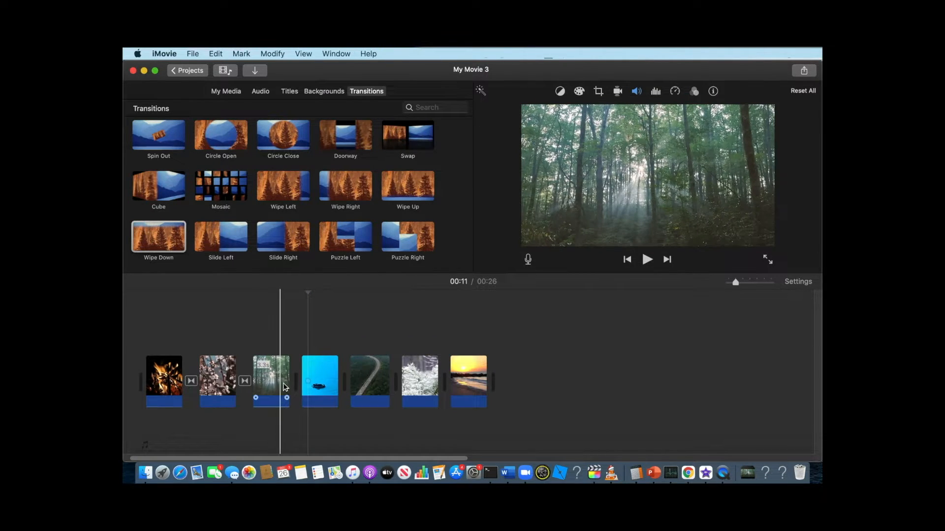
Add a Circle Open transition between the forest and water-drop clips and preview it.
scroll(222, 211, up, 3)
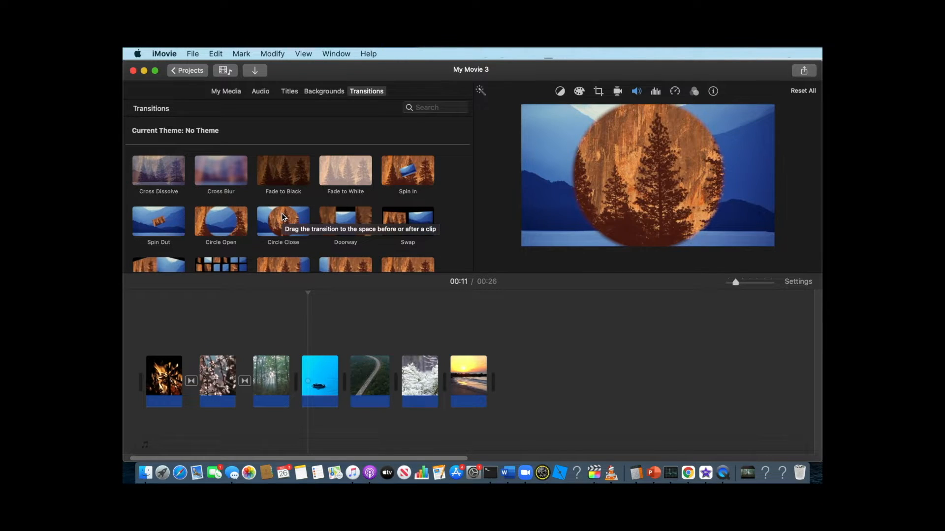
click(318, 328)
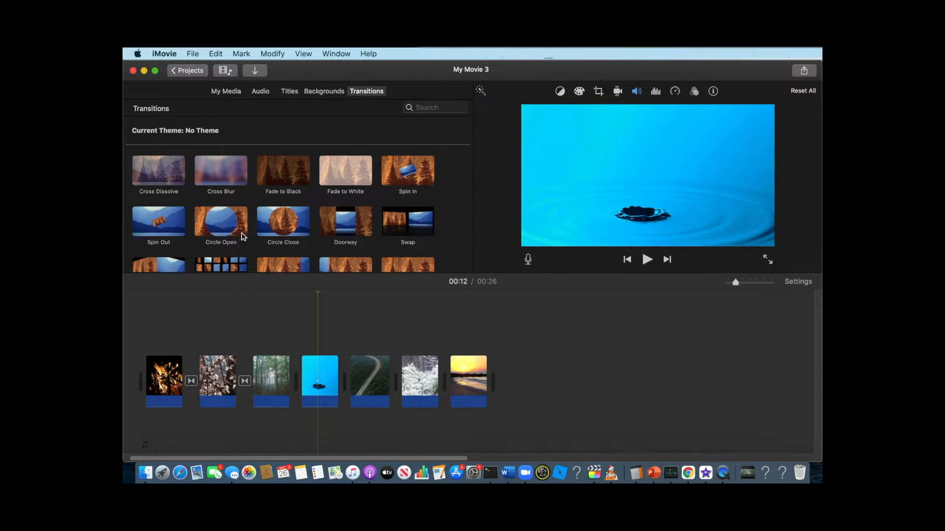
click(264, 225)
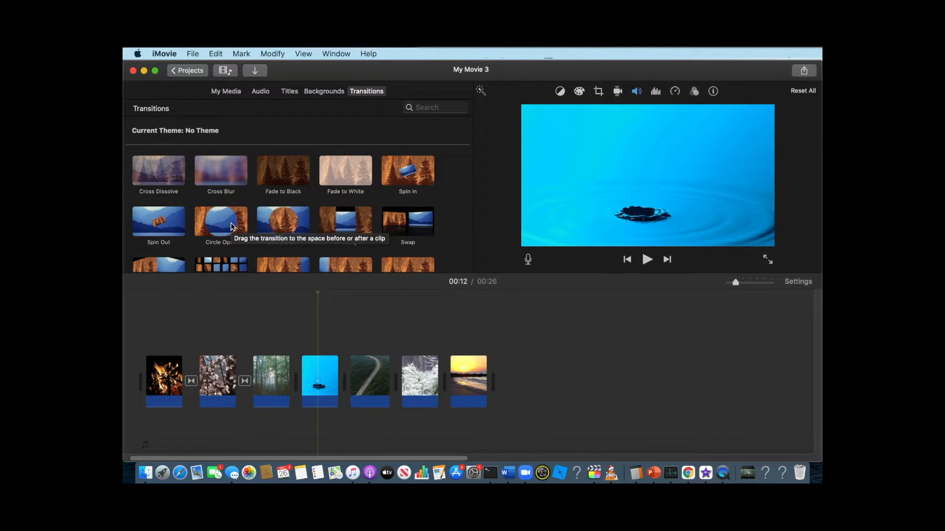
drag(231, 224, 298, 381)
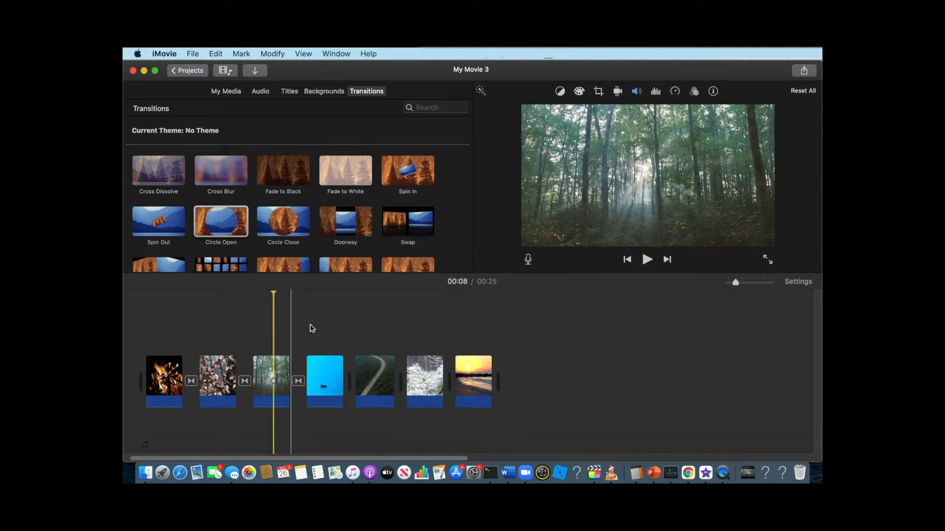
click(643, 264)
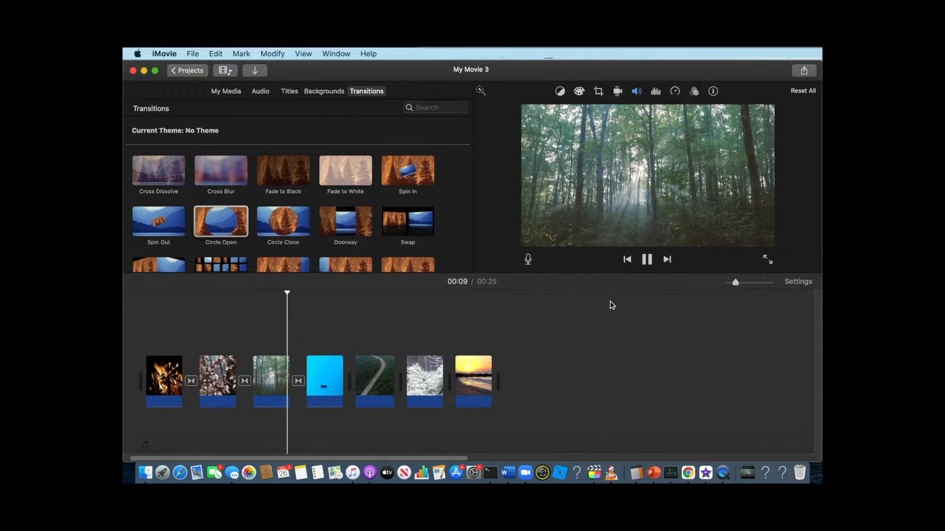
key(space)
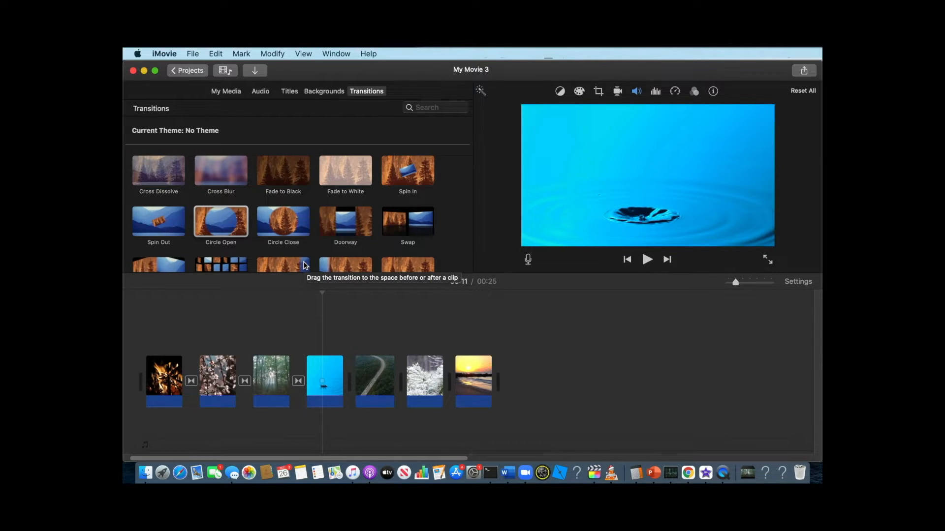
Add a Ripple transition between the water-drop and road clips and preview it.
click(647, 261)
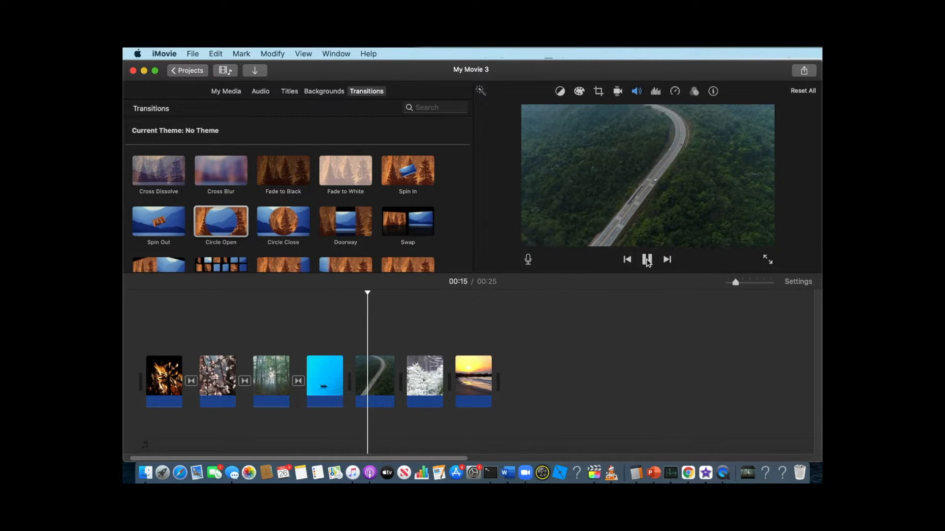
click(647, 261)
scroll(329, 236, down, 2)
scroll(329, 236, down, 5)
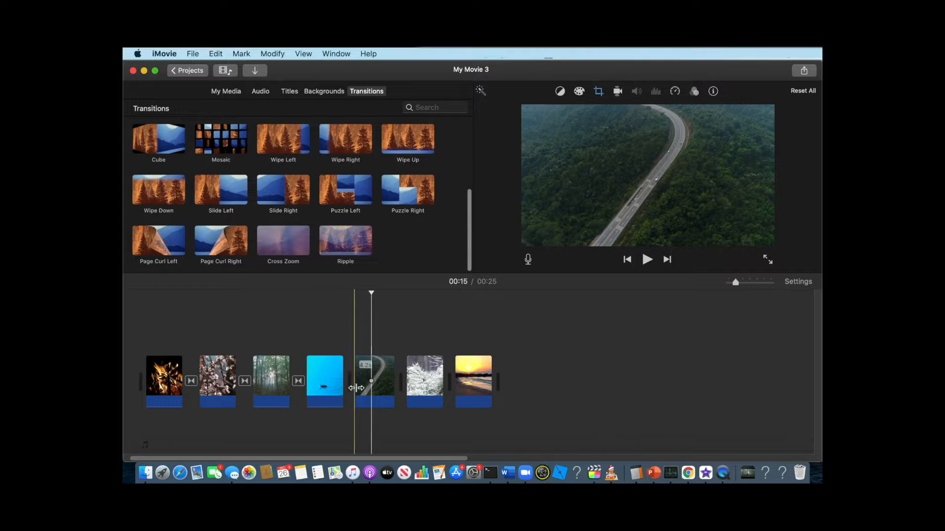
click(332, 333)
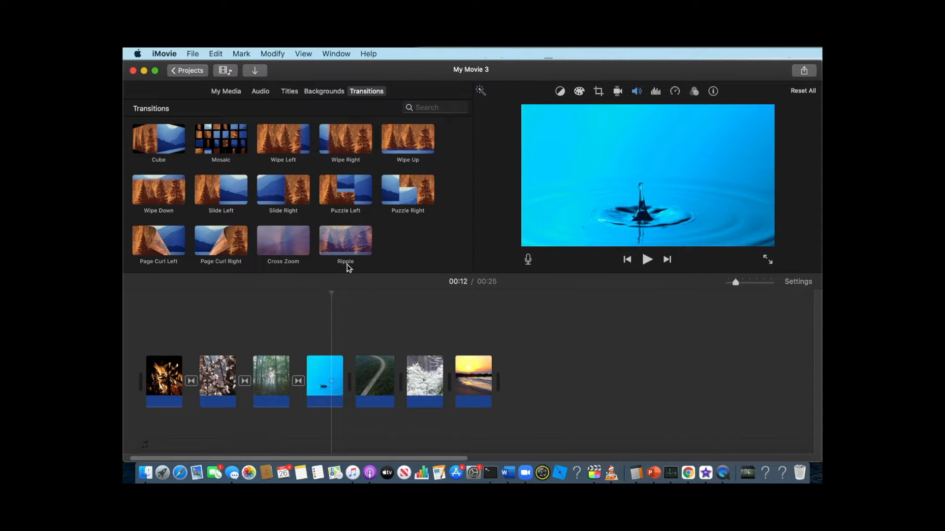
drag(346, 242, 350, 384)
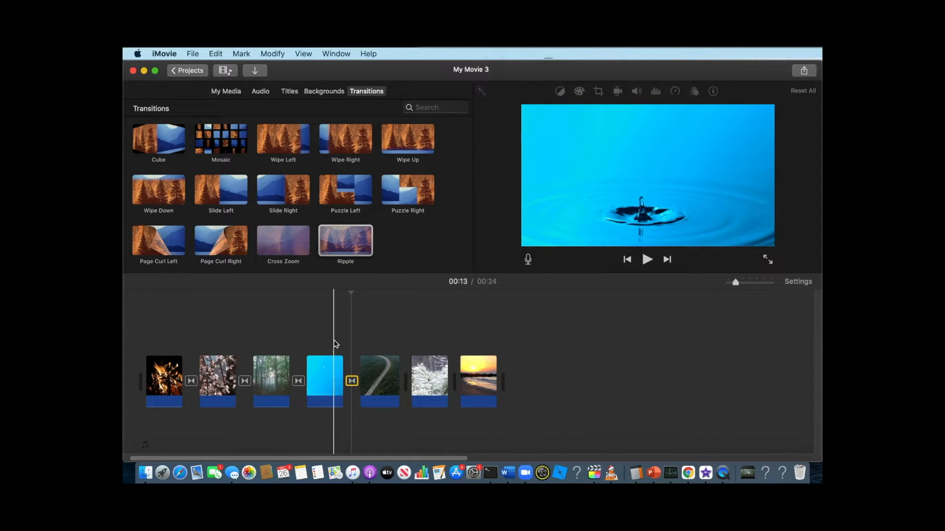
click(648, 262)
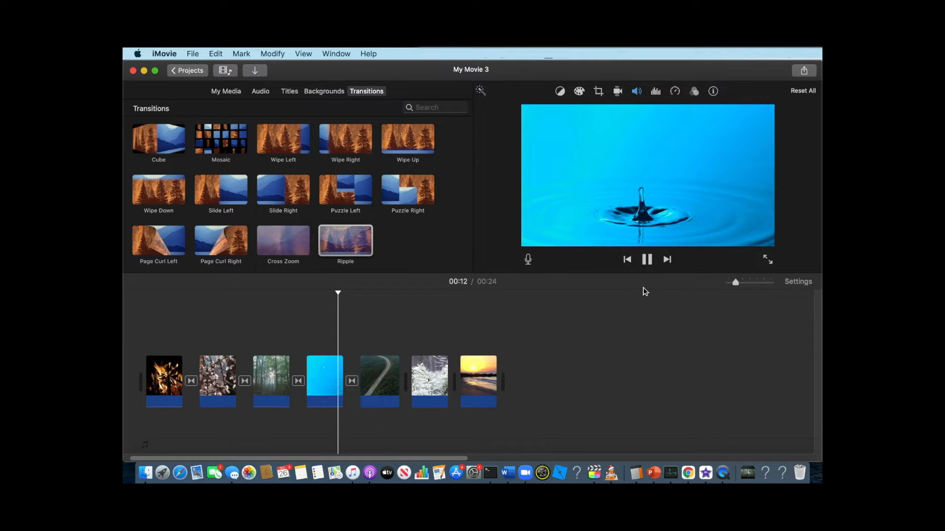
click(647, 260)
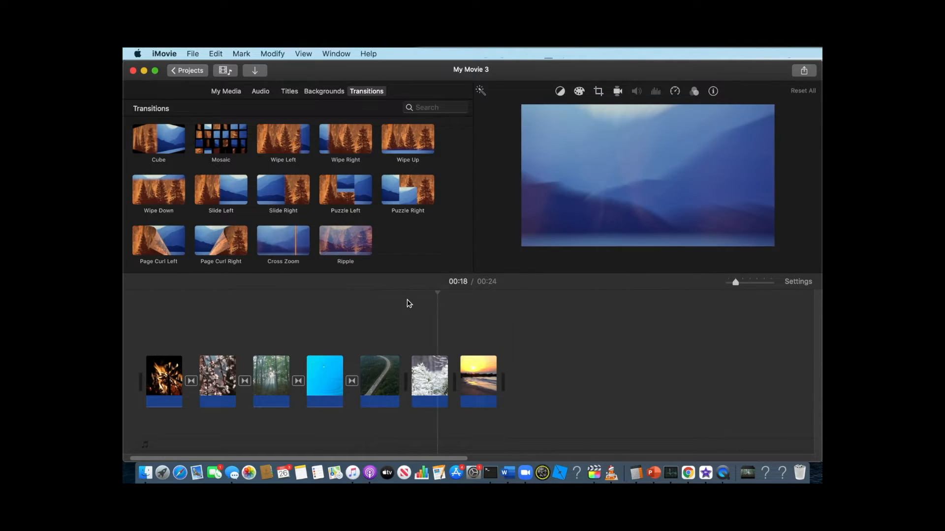
Play the movie from the road clip through the snowy-tree clip to the start of the sunset clip.
click(388, 327)
click(645, 259)
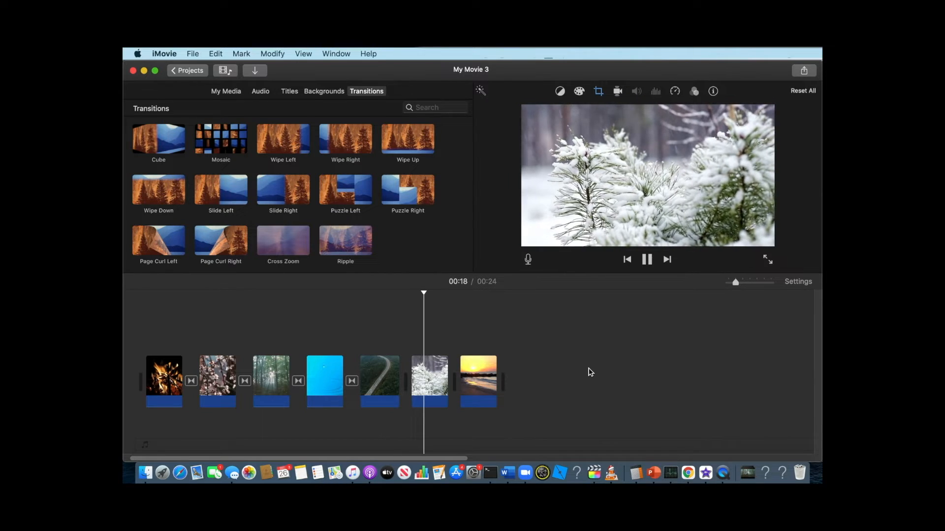
click(646, 262)
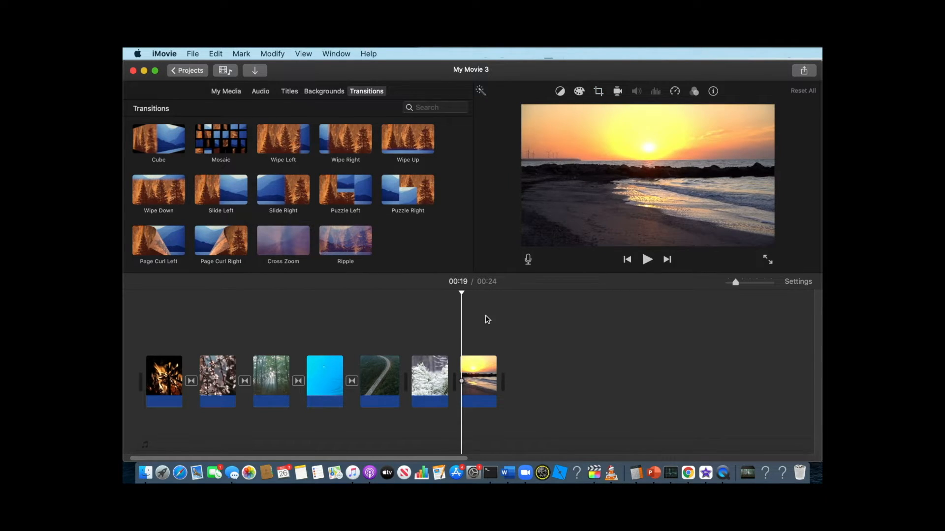
Add a Cross Zoom transition between the road and snowy-tree clips and preview it.
click(385, 347)
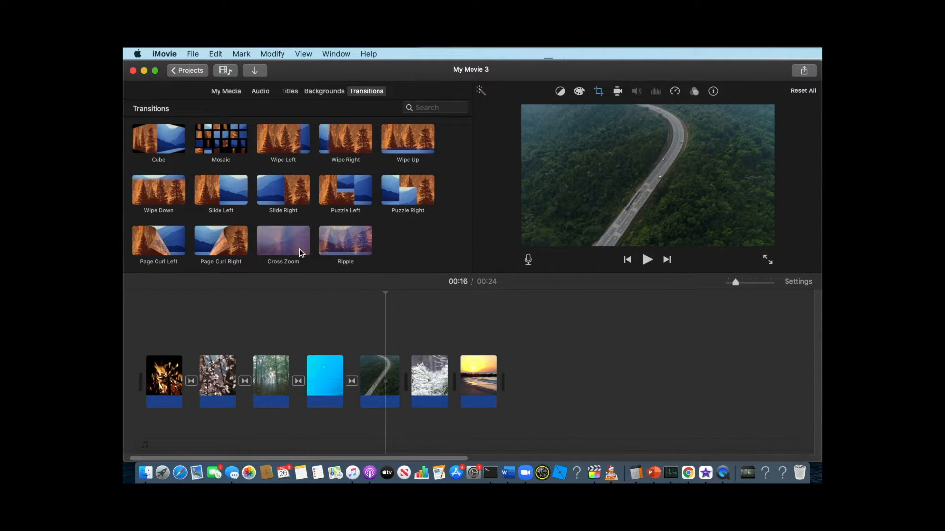
drag(301, 253, 408, 380)
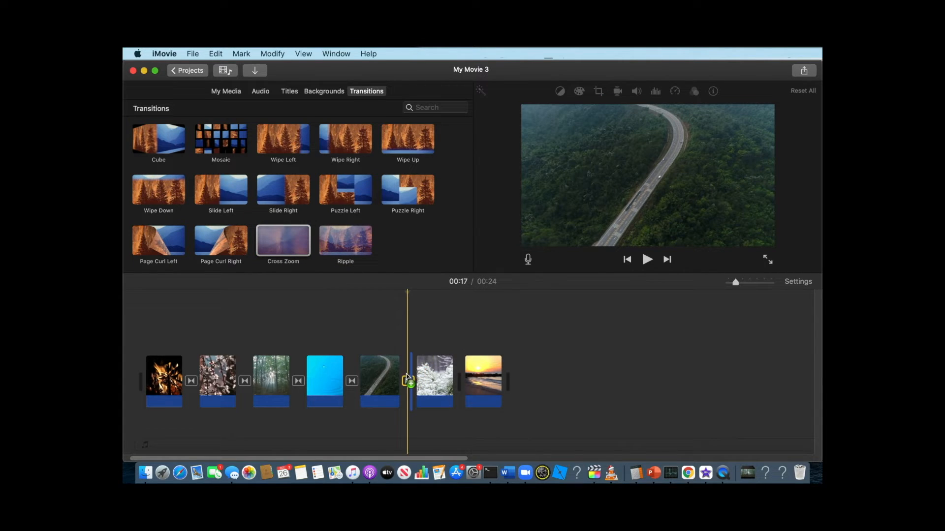
click(380, 339)
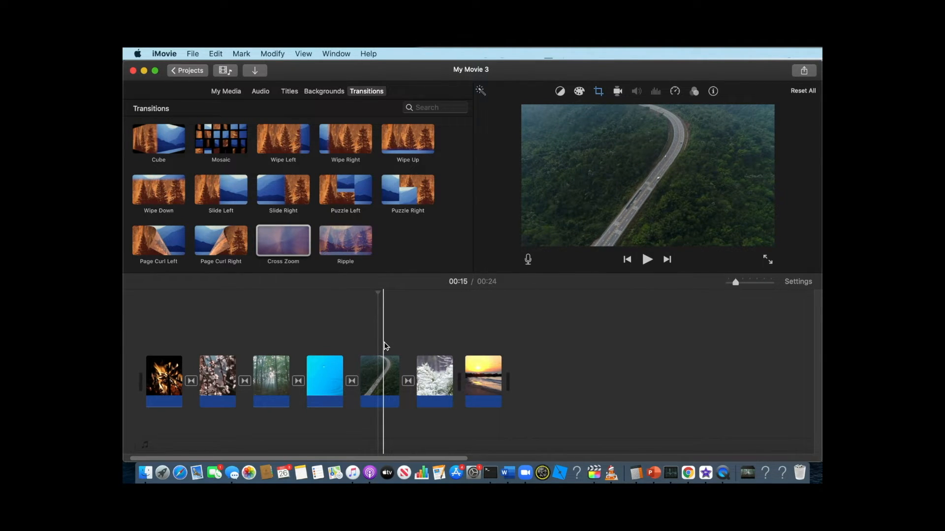
click(647, 261)
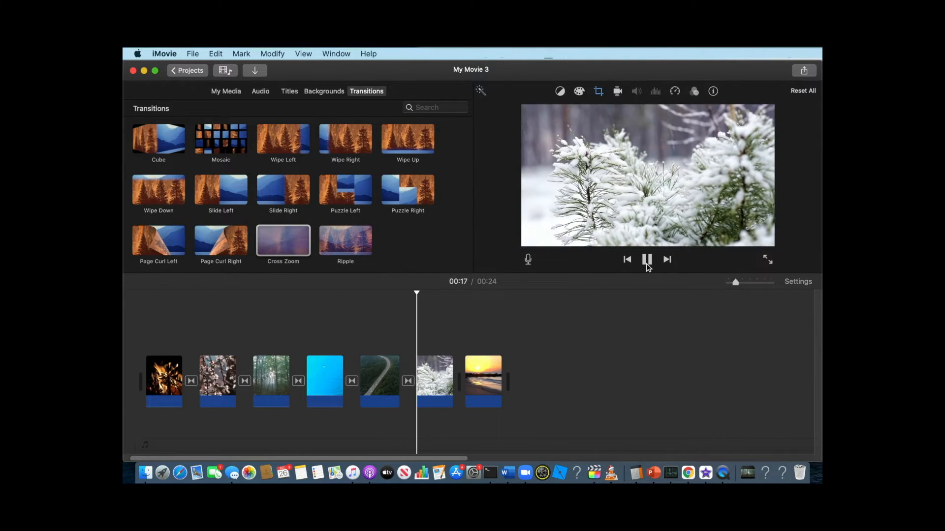
click(647, 261)
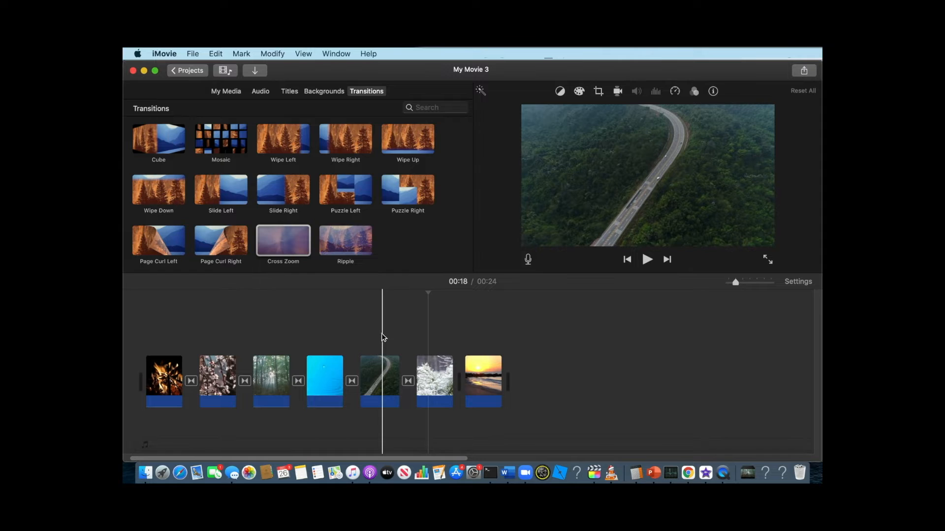
Add a Cross Dissolve transition between the snowy-tree and sunset clips, playing that cut before and after.
click(441, 334)
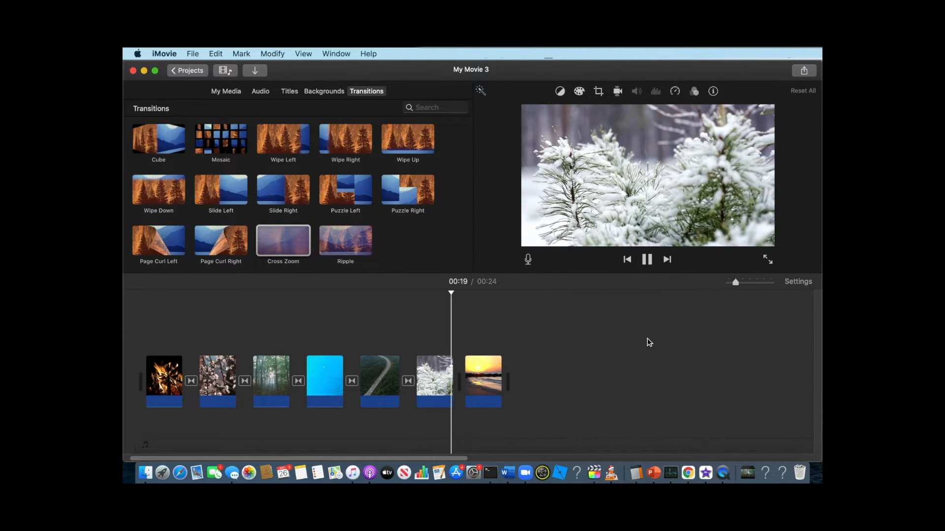
click(647, 260)
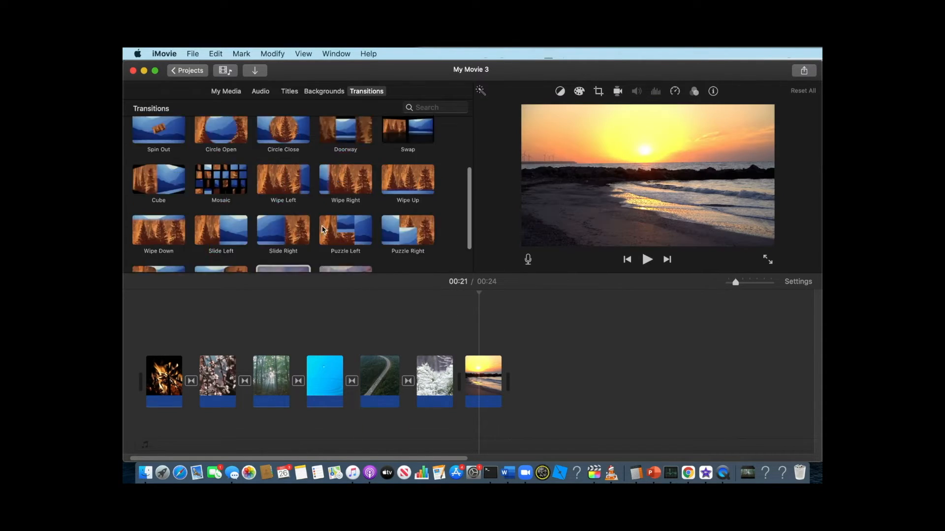
scroll(259, 215, up, 5)
drag(158, 182, 460, 379)
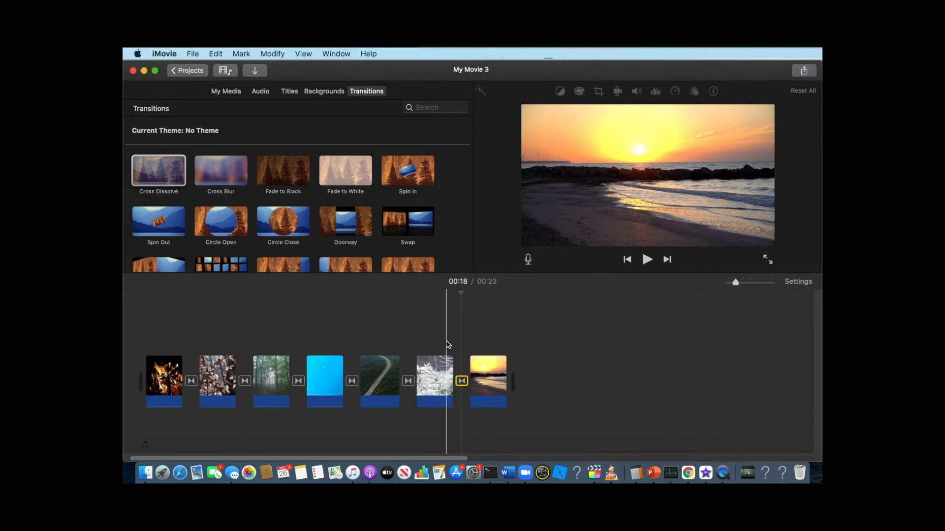
click(443, 343)
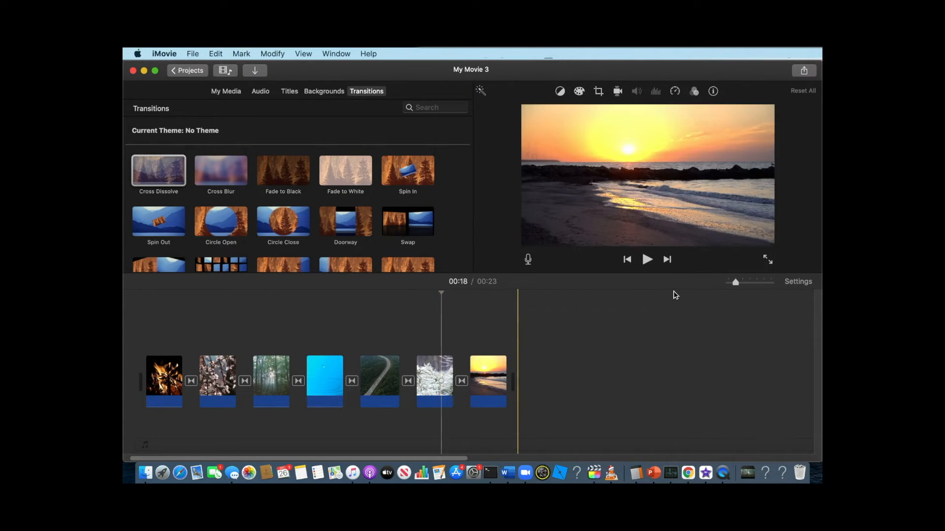
click(647, 259)
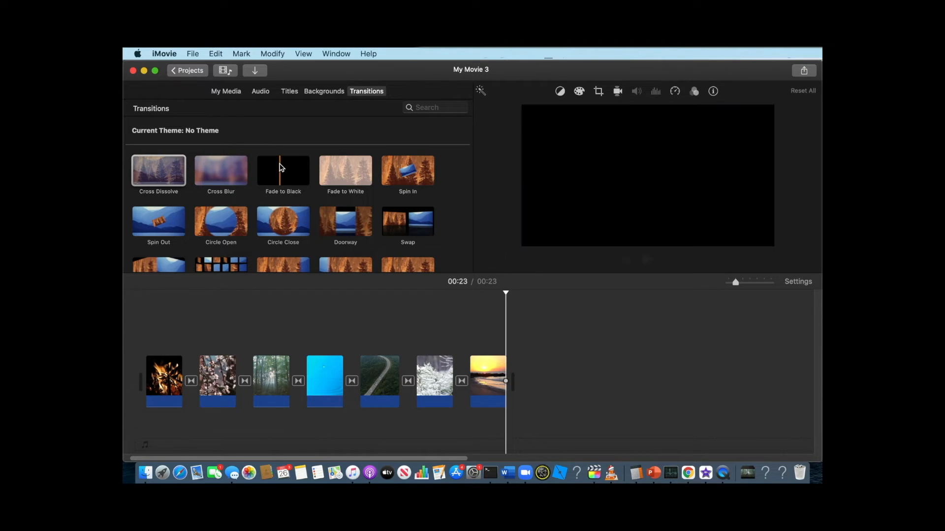
Try a Fade to Black transition after the sunset clip at the end of the movie and preview it.
drag(280, 168, 515, 381)
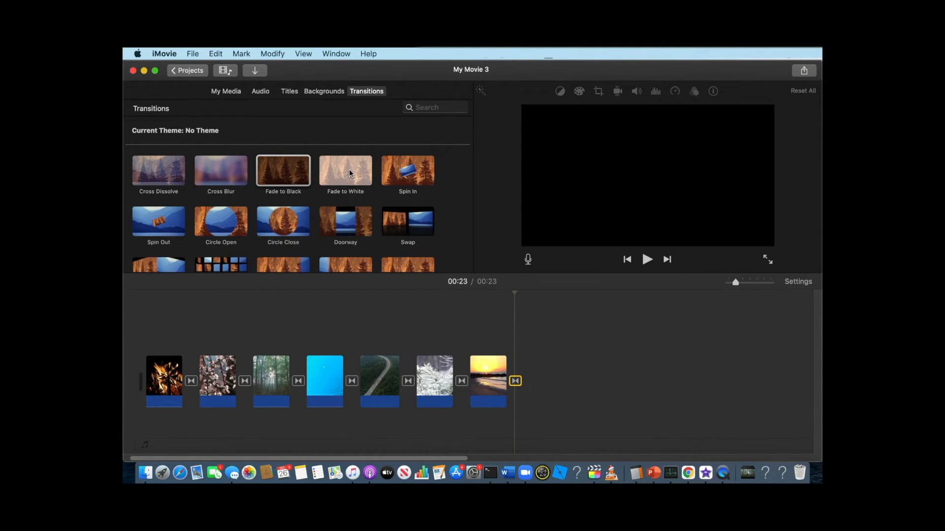
click(489, 303)
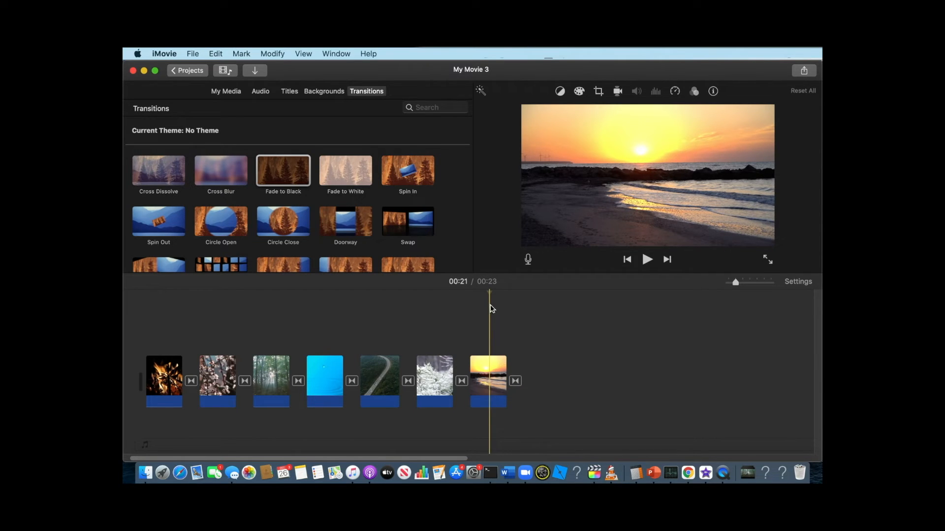
click(647, 261)
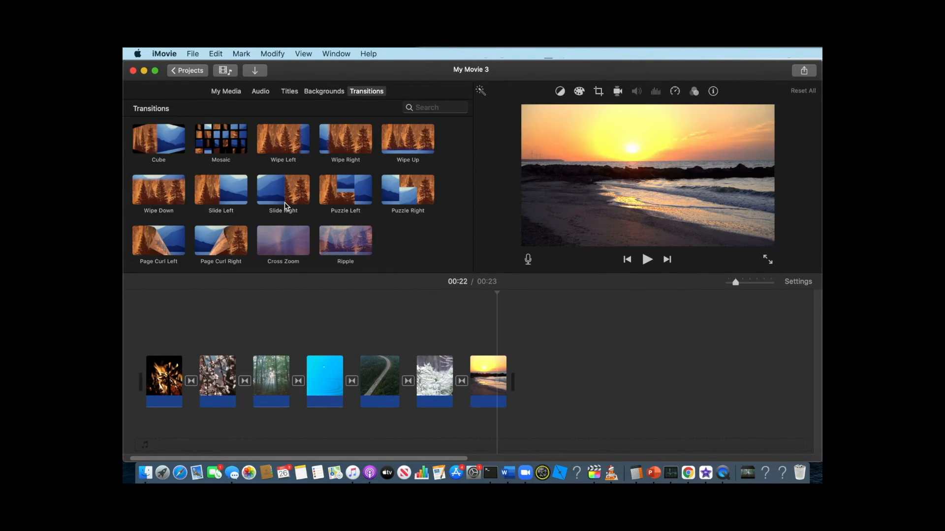
scroll(286, 205, up, 5)
scroll(287, 207, down, 2)
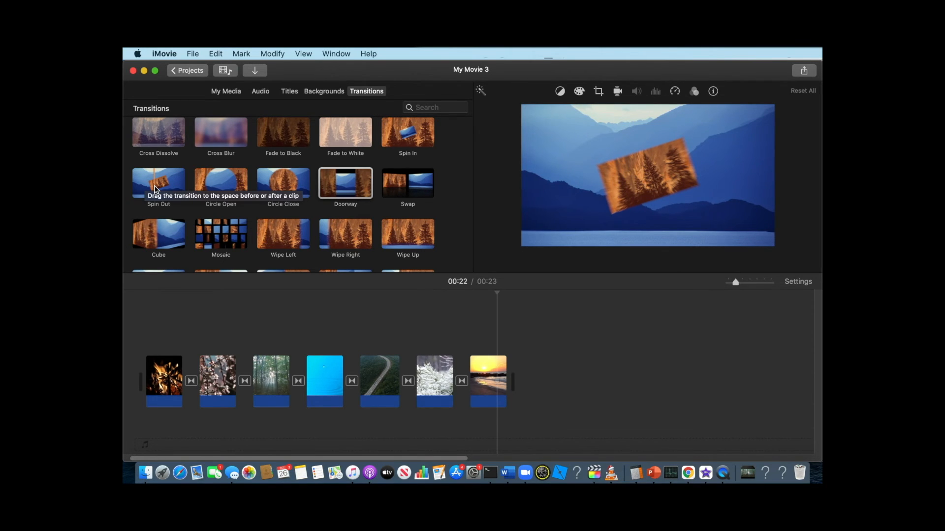
scroll(154, 189, down, 4)
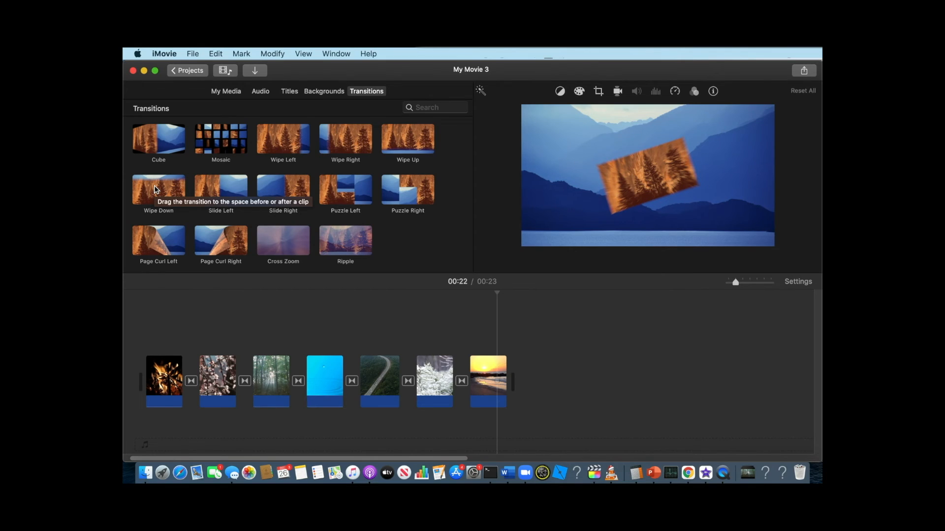